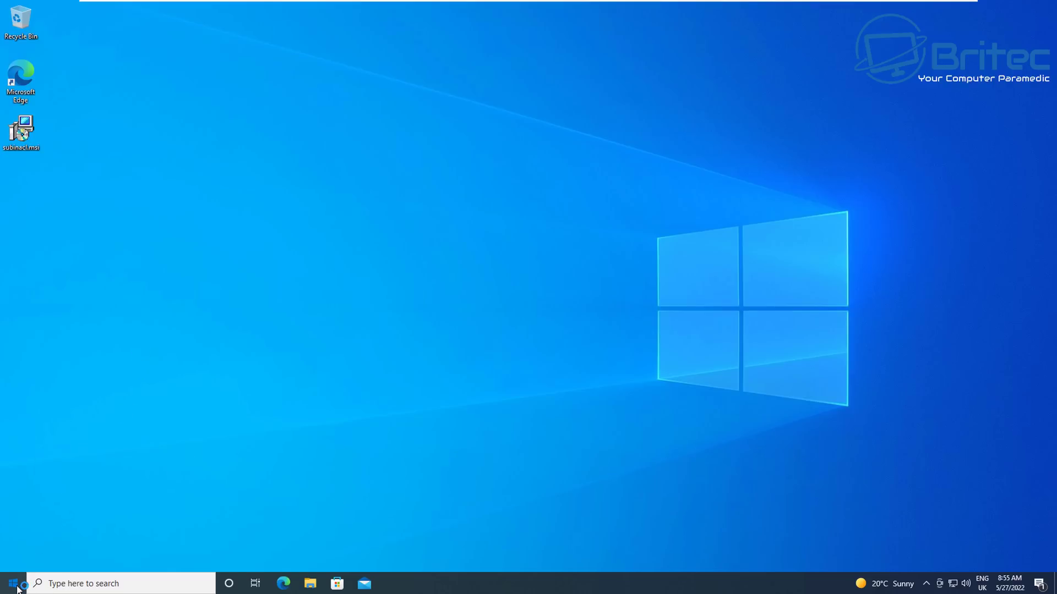
- Launch the Settings app from the gear icon in the Start menu
left_click(13, 584)
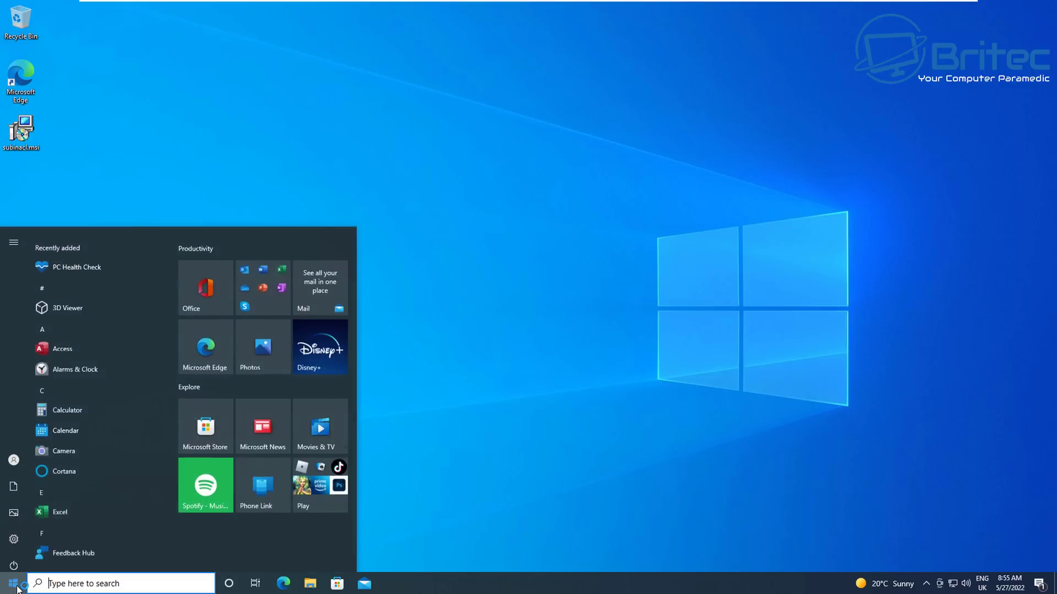
left_click(13, 533)
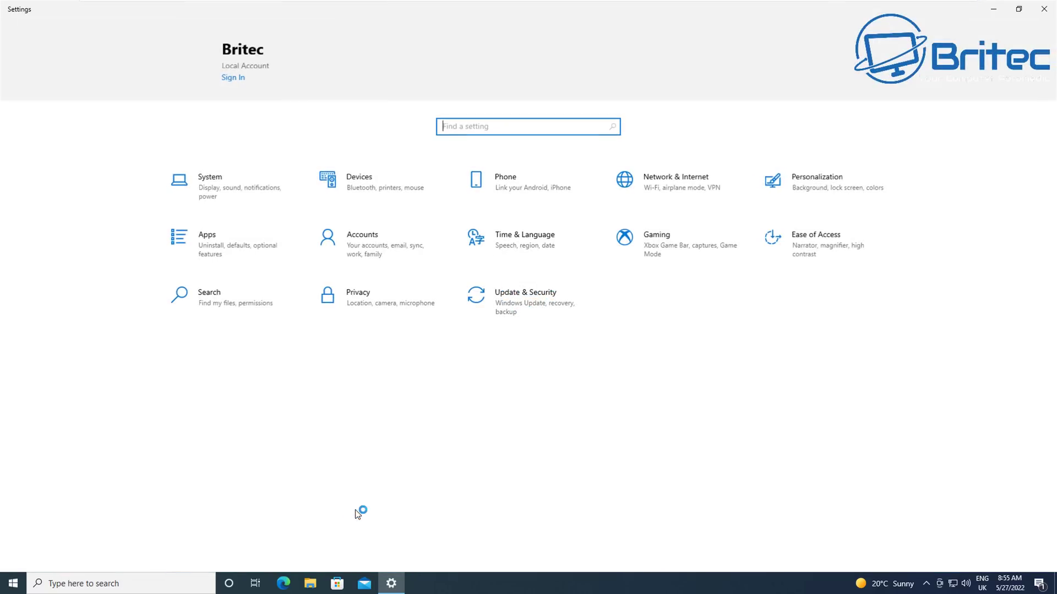
- Go to Update & Security to see the .NET and KB5013942 updates installing
left_click(520, 304)
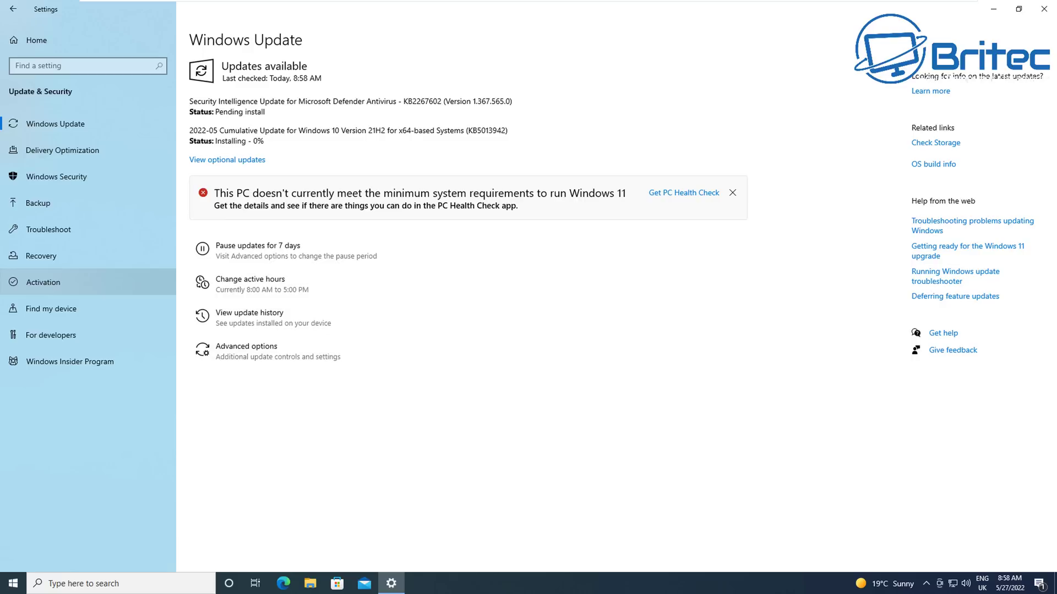
left_click(219, 165)
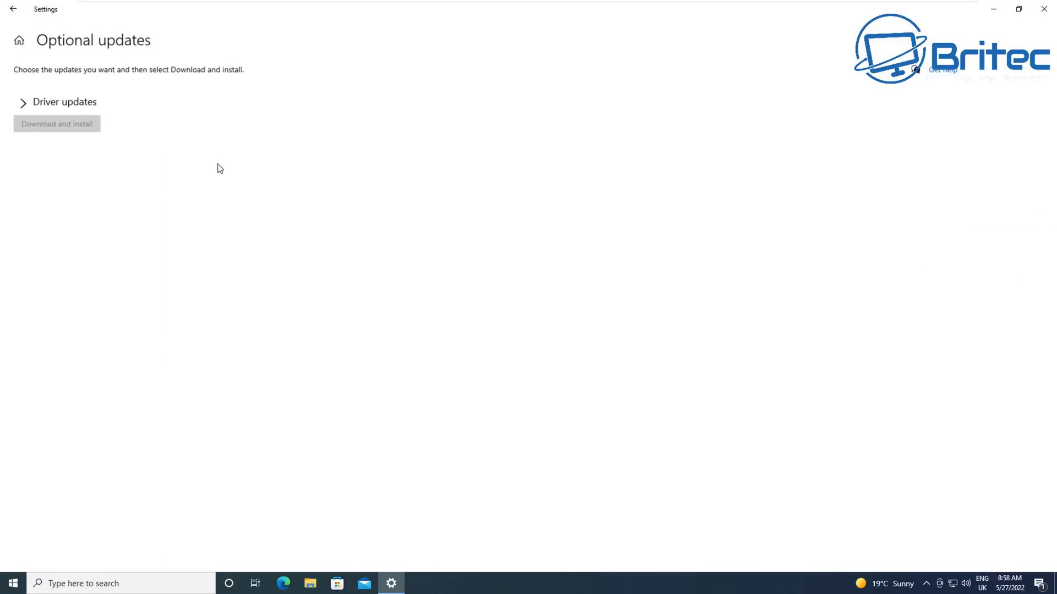
left_click(23, 103)
left_click(23, 103)
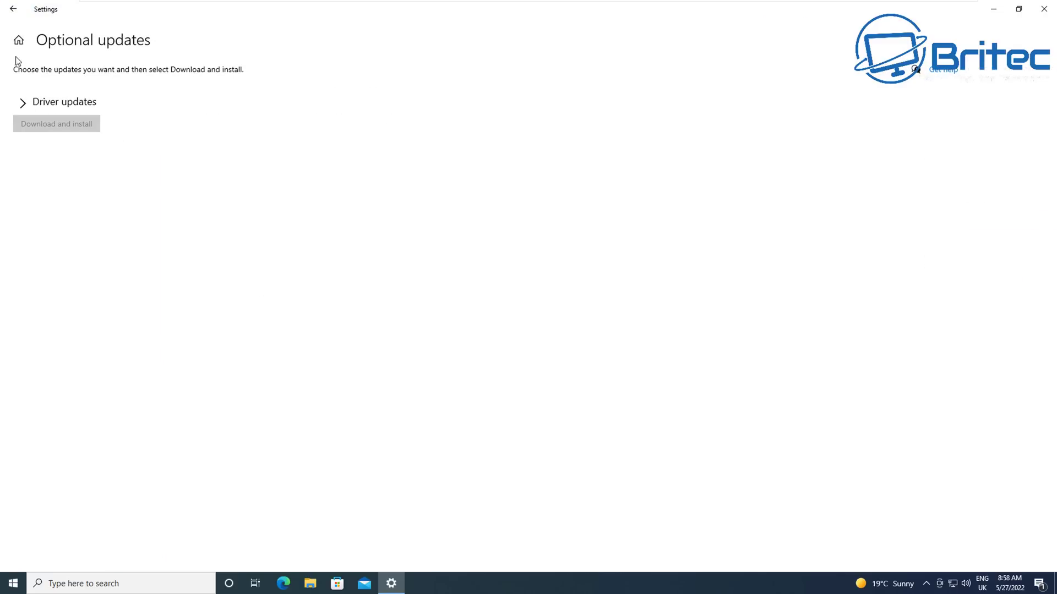
left_click(13, 9)
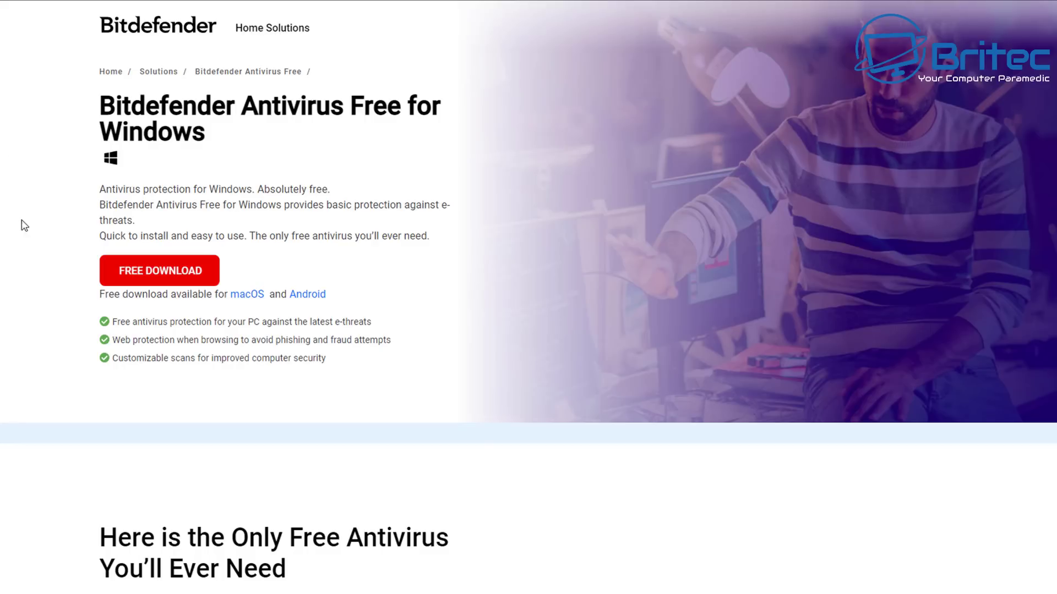
- Download the Bitdefender Antivirus Free installer with the red FREE DOWNLOAD button
left_click(155, 275)
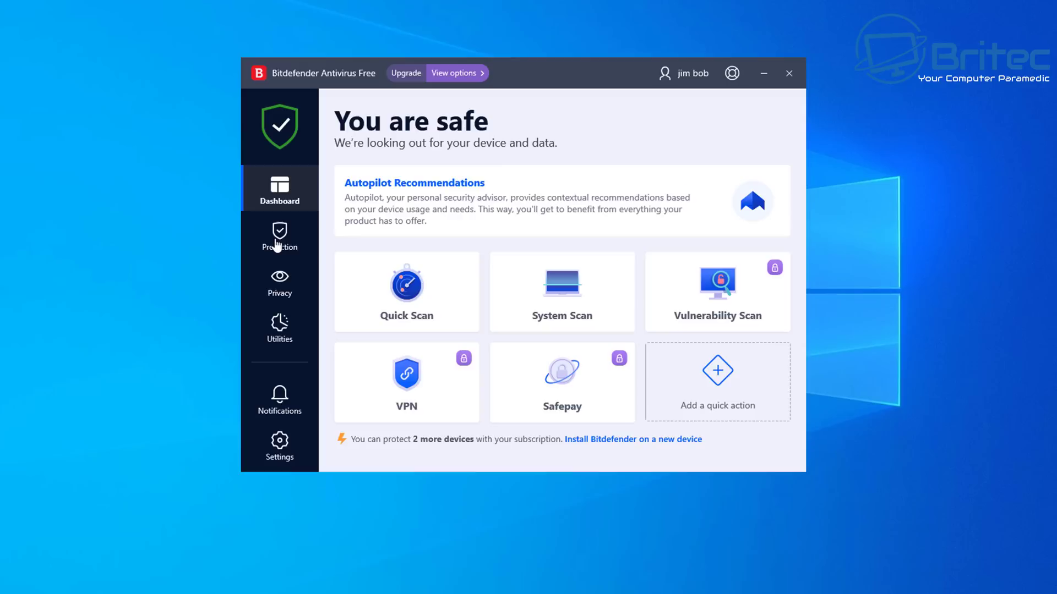
- Browse Bitdefender's Protection, Privacy and Utilities pages
left_click(281, 248)
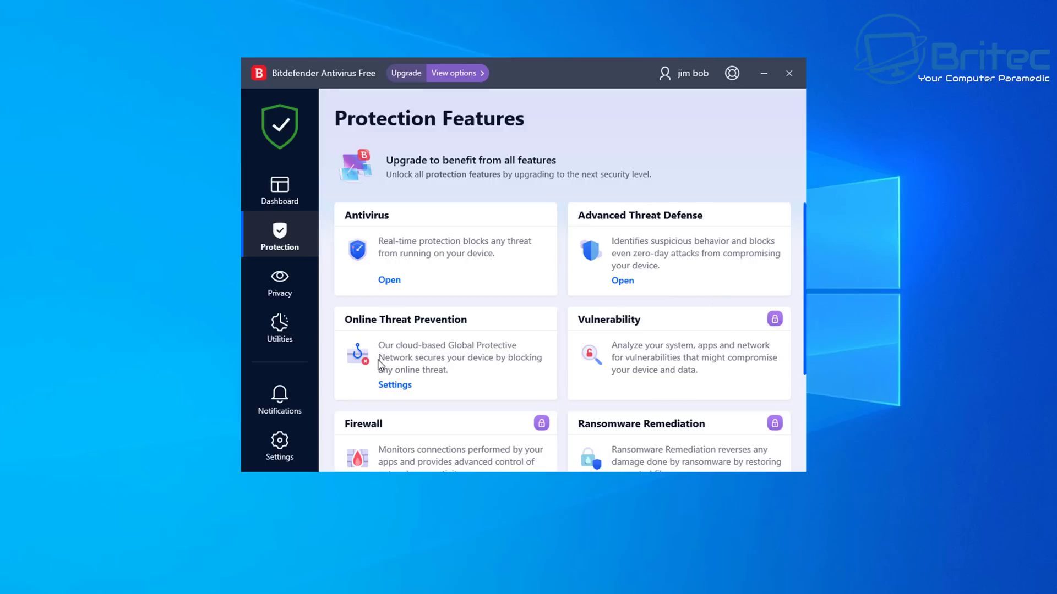
scroll(434, 364, "down", 2)
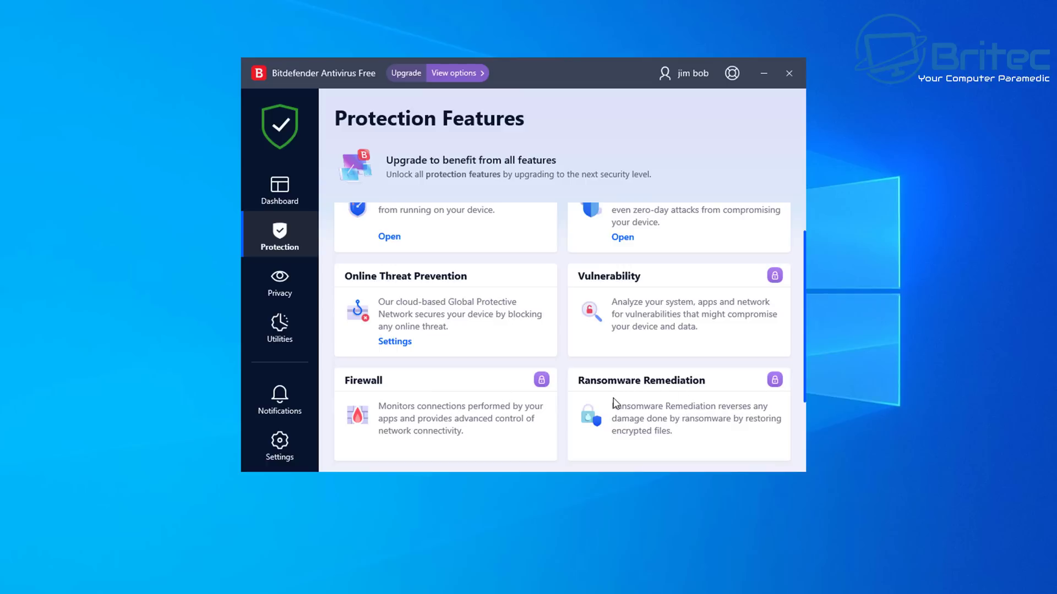
scroll(614, 404, "up", 1)
left_click(285, 295)
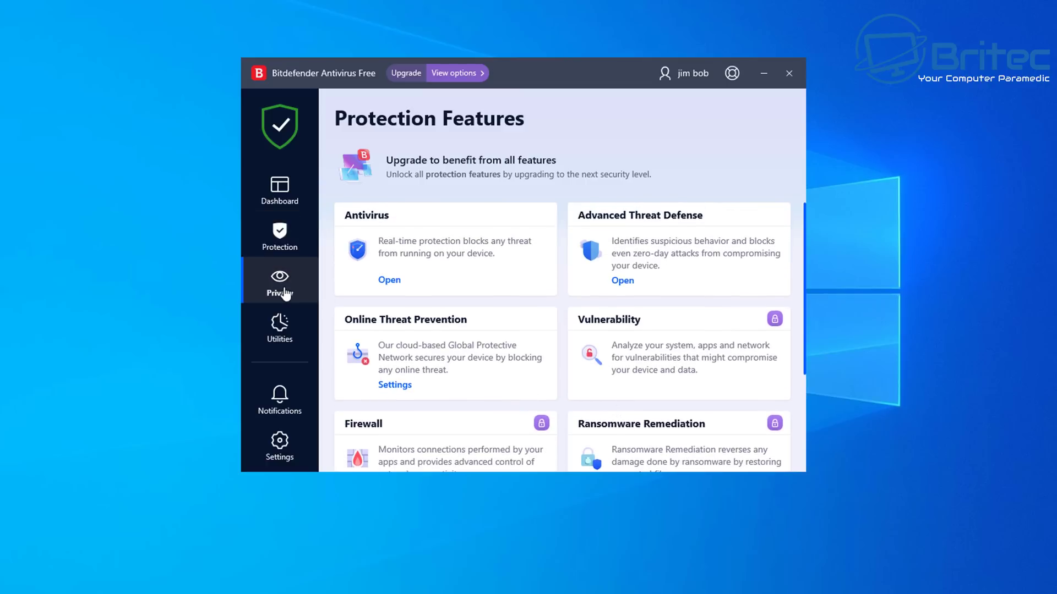
left_click(287, 346)
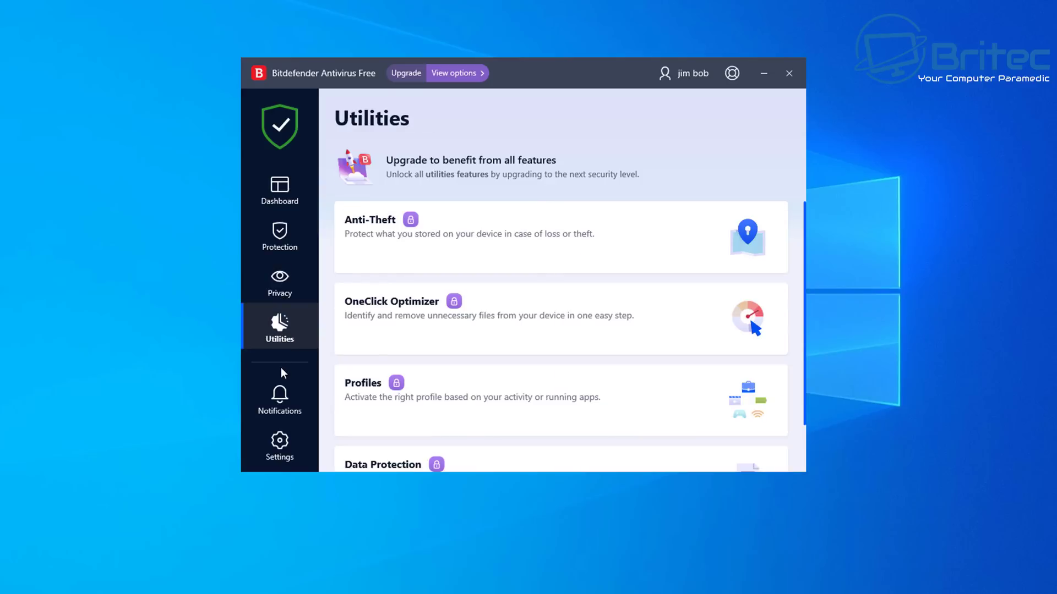
- Look over Notifications, then turn on Dark mode in Bitdefender's Settings
left_click(278, 405)
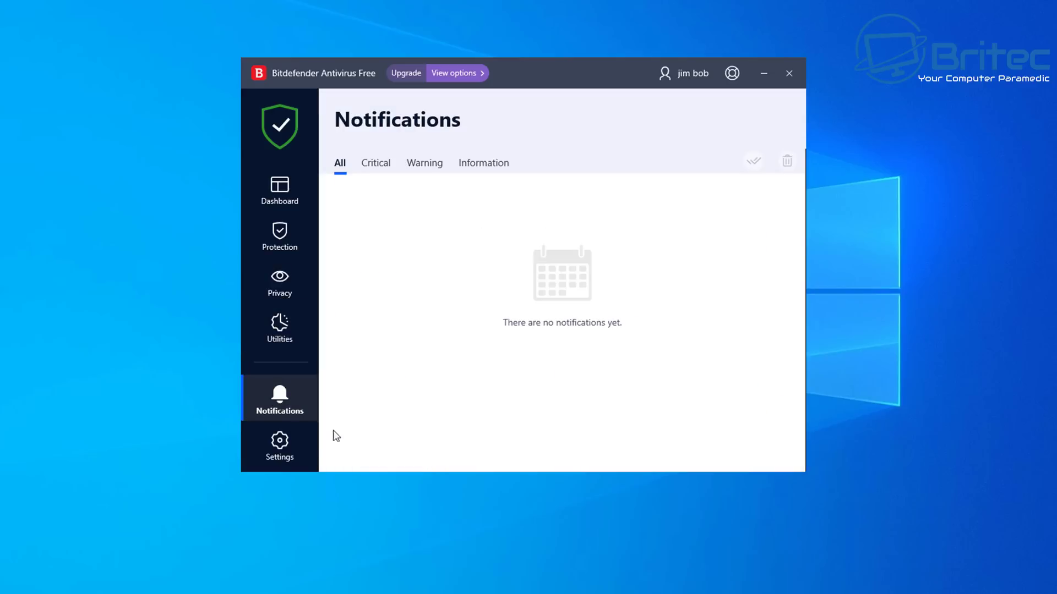
left_click(280, 441)
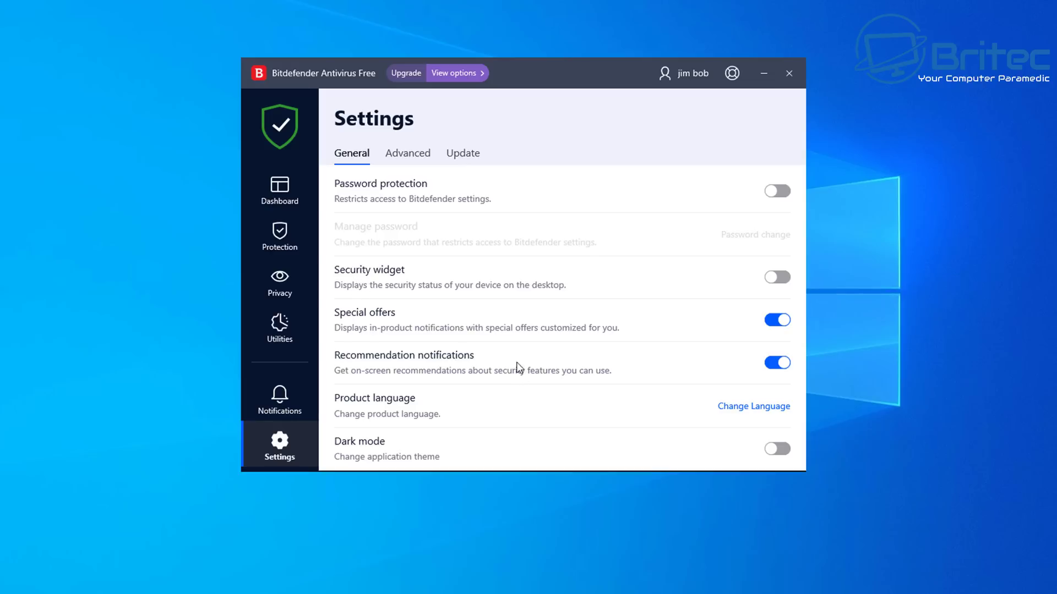
left_click(780, 452)
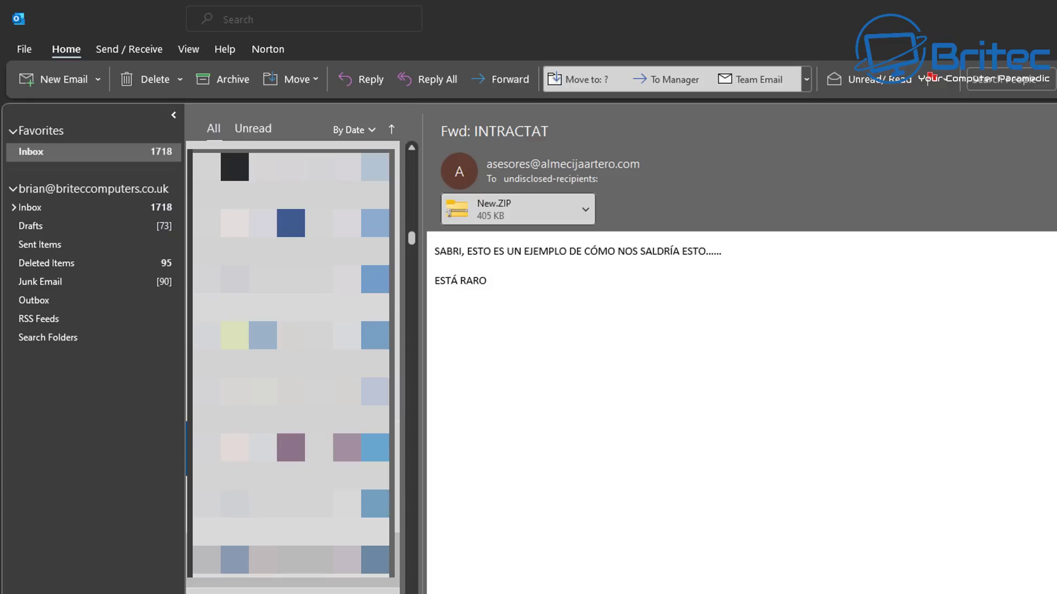
- Move down the inbox to the fake GeekSquad $349.99 invoice email
key("Down")
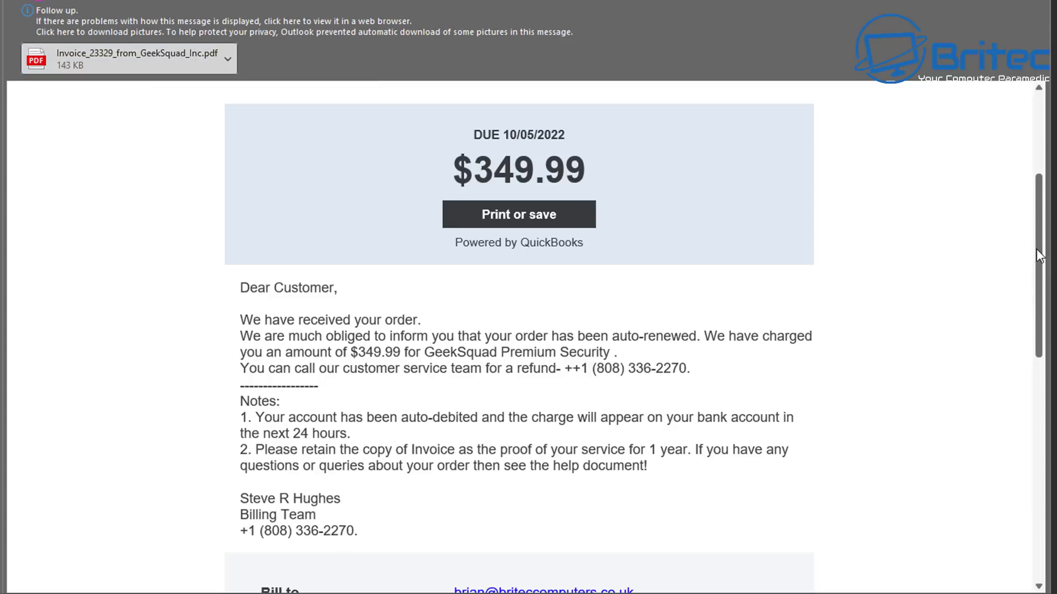
- Scroll down the fake invoice email to read the rest of it
left_click_drag(1038, 246, 990, 363)
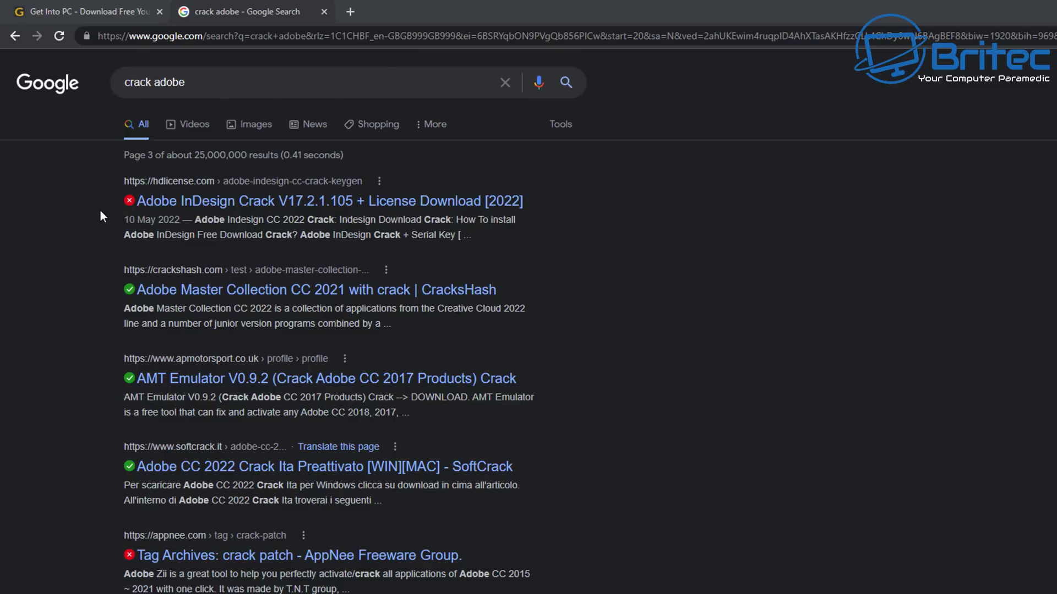
mouse_move(127, 208)
mouse_move(128, 296)
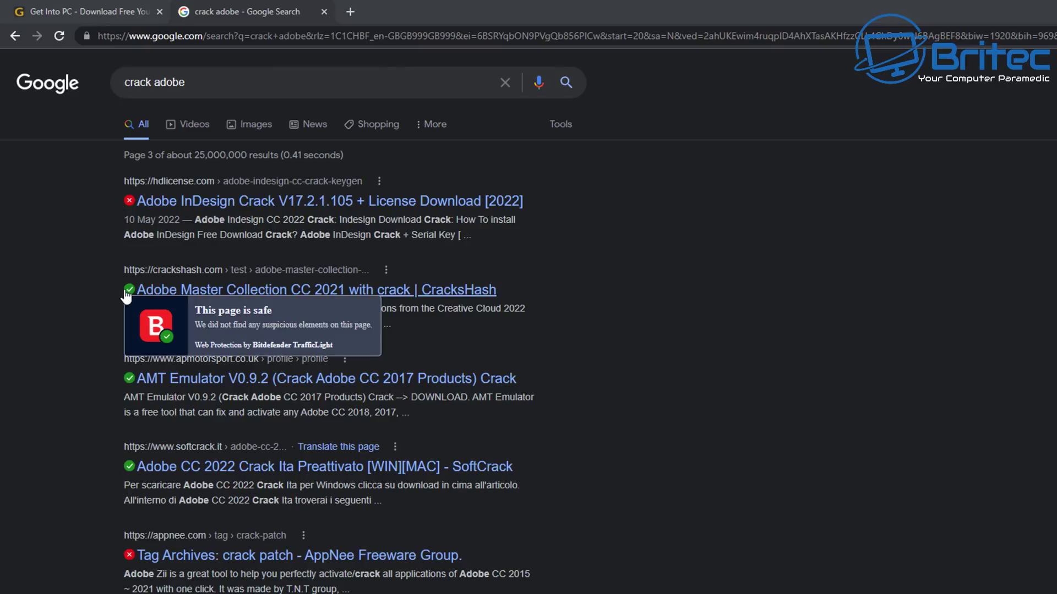
mouse_move(128, 557)
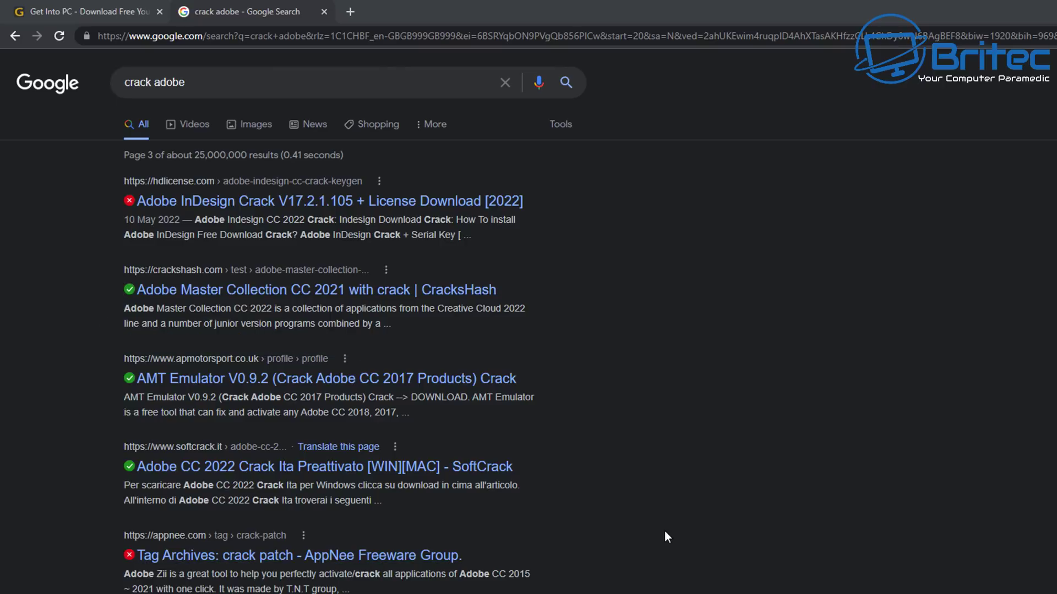
scroll(669, 531, "down", 1)
scroll(670, 531, "down", 1)
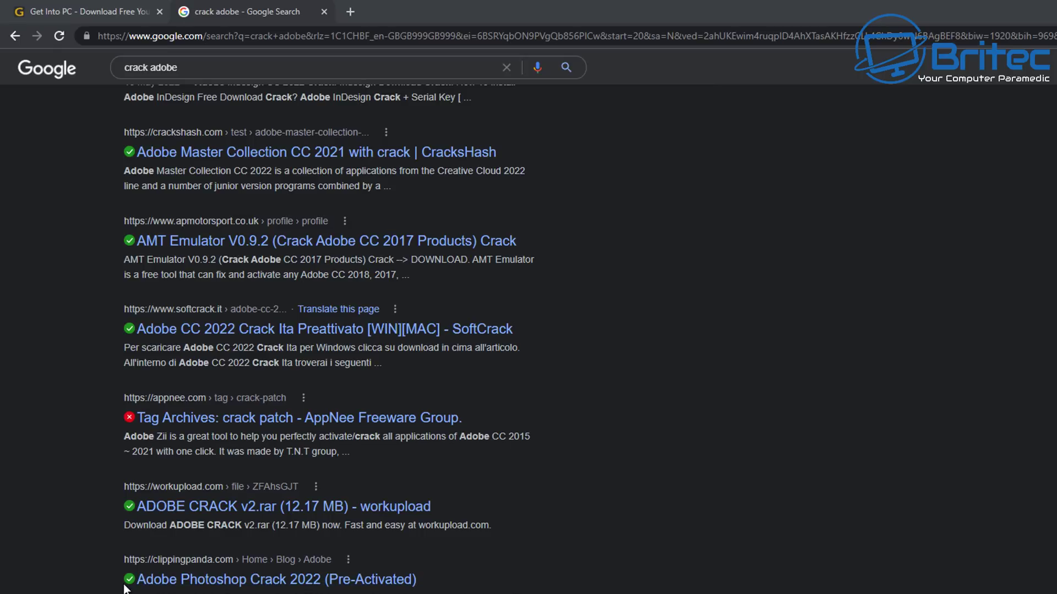
mouse_move(128, 583)
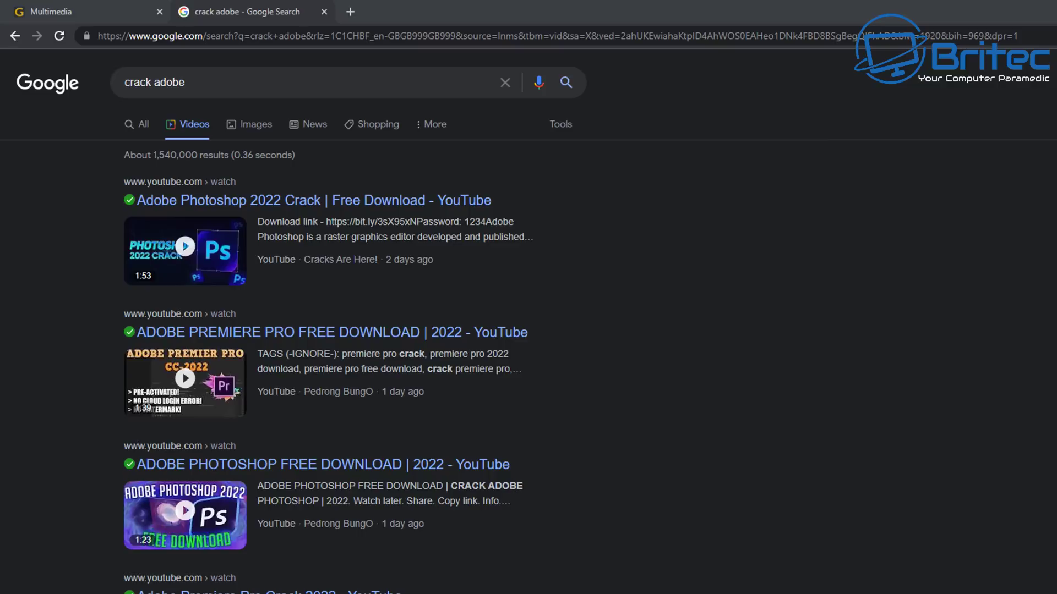
scroll(330, 331, "down", 1)
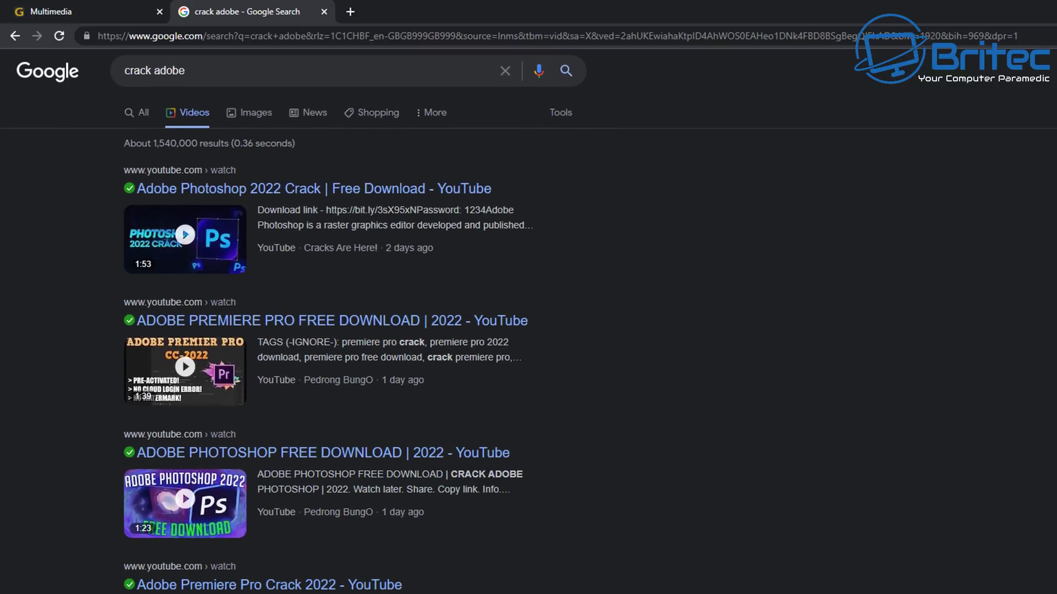
scroll(528, 328, "down", 2)
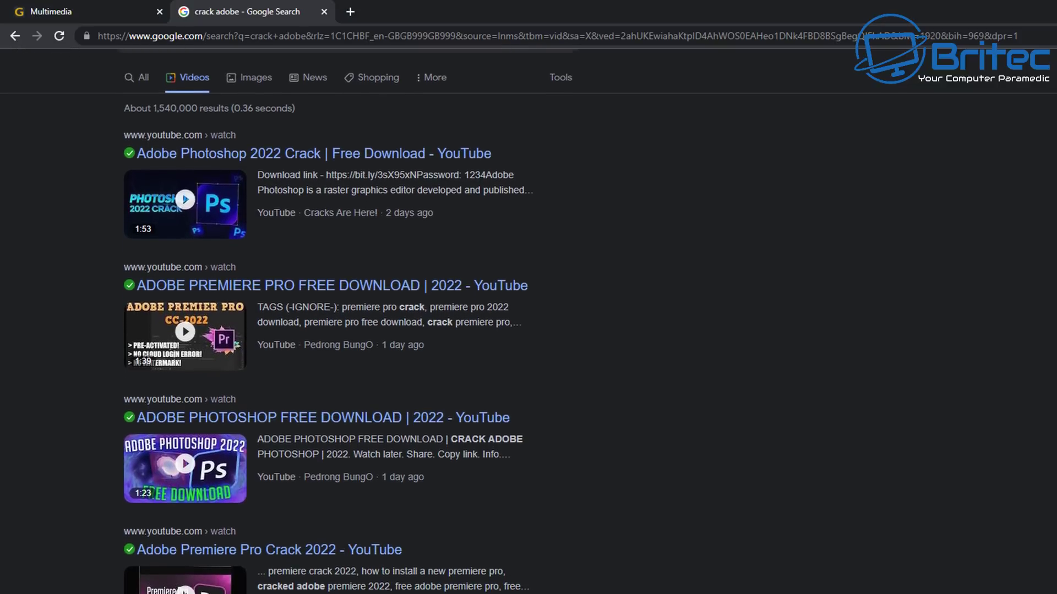
scroll(528, 328, "down", 2)
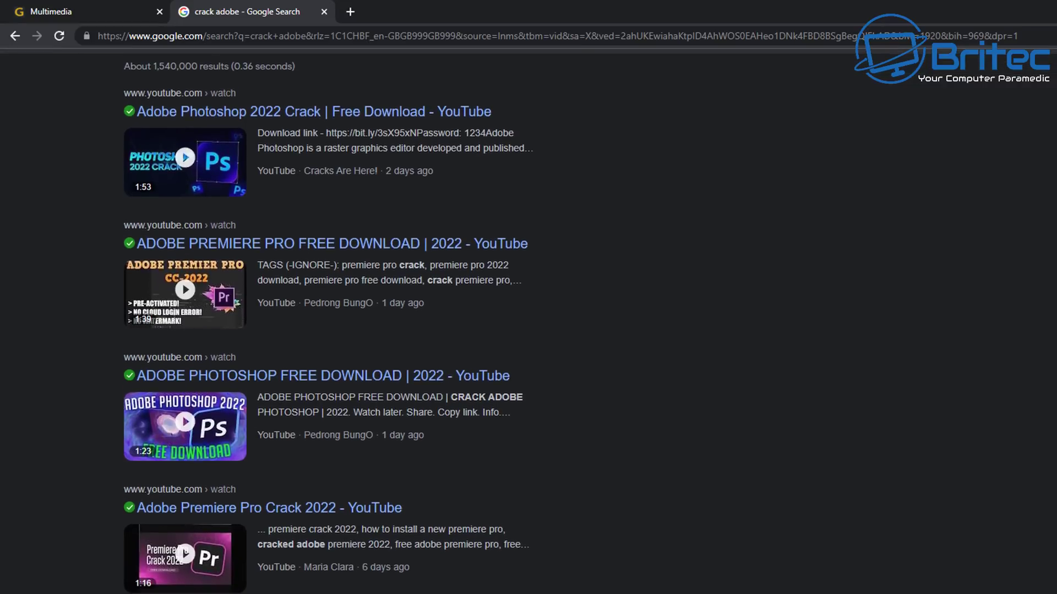
scroll(528, 328, "down", 2)
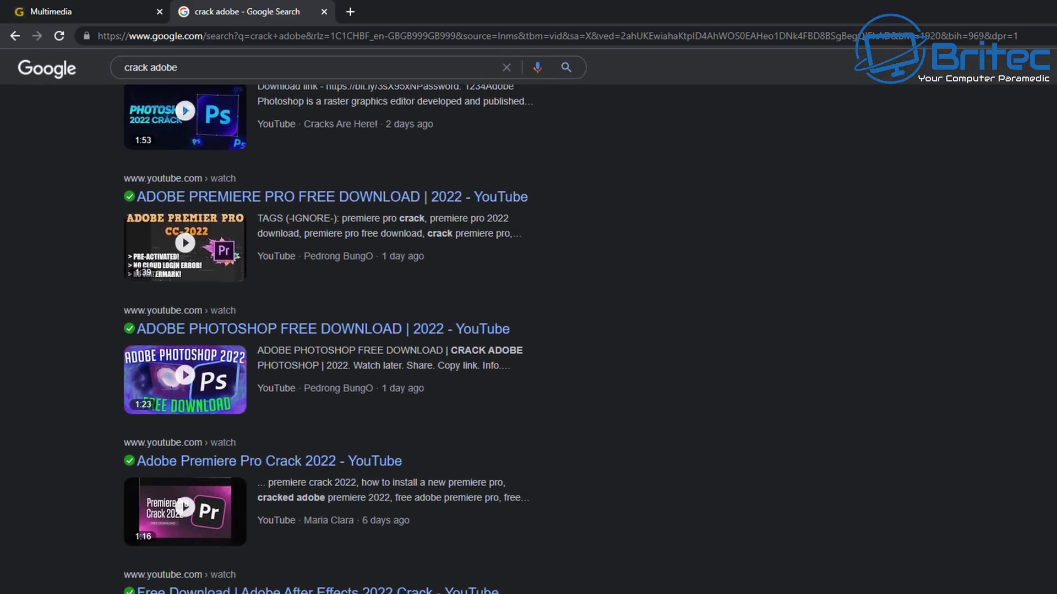
scroll(529, 328, "down", 1)
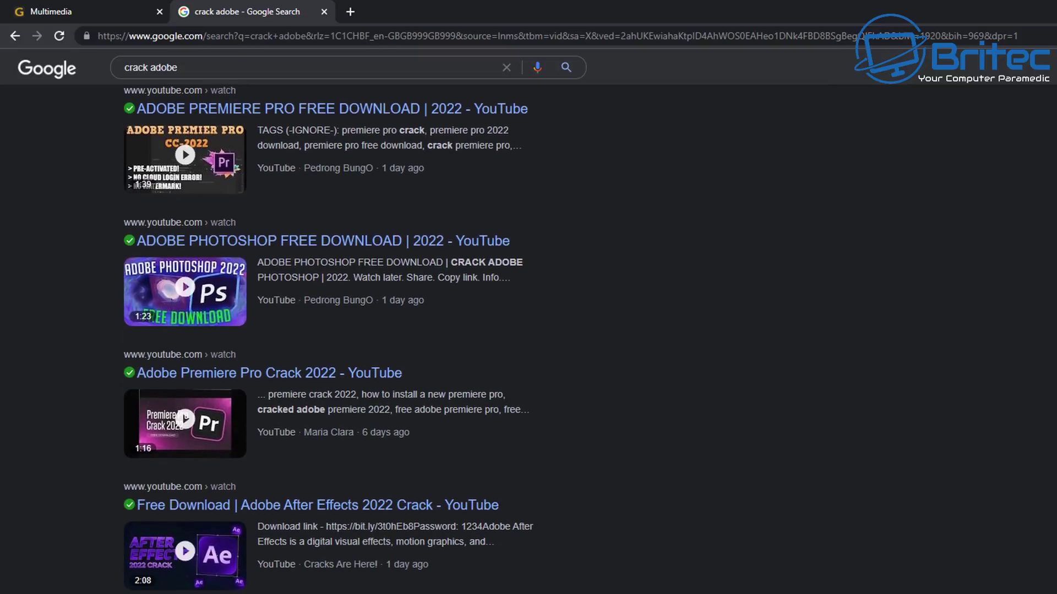
scroll(330, 330, "down", 2)
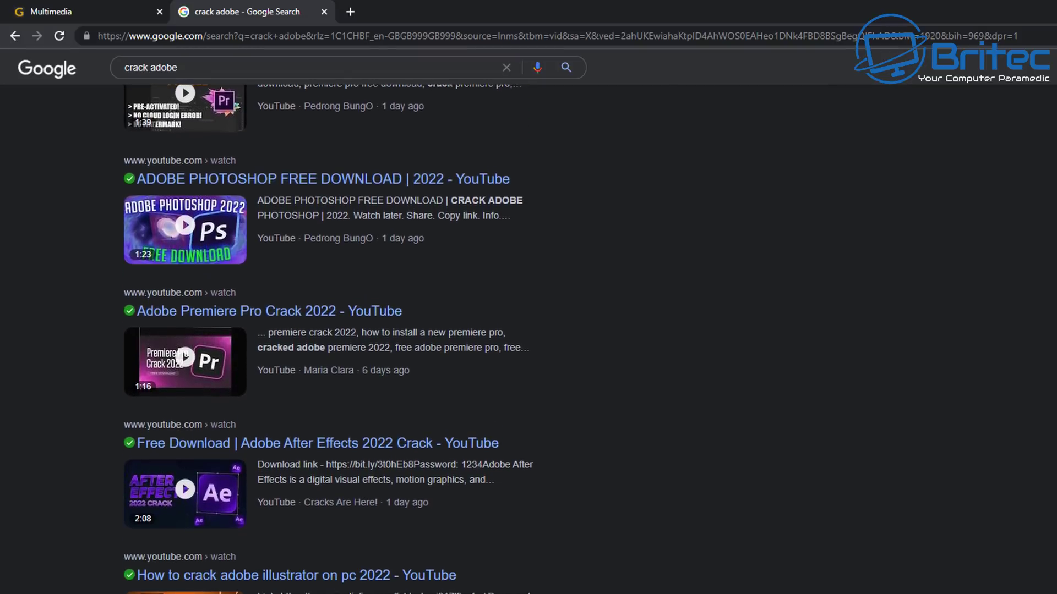
scroll(330, 330, "down", 1)
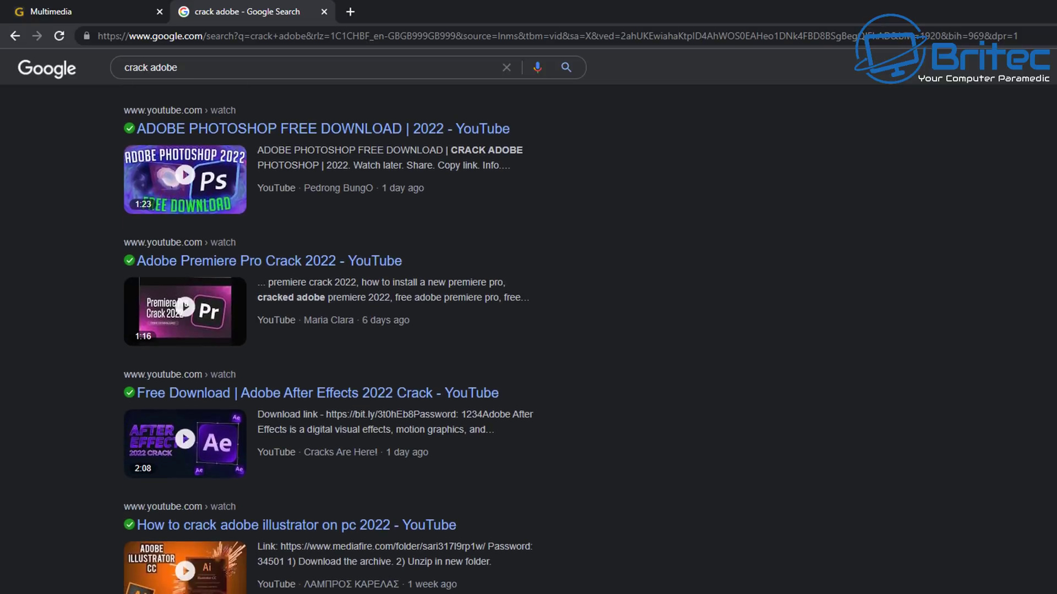
scroll(330, 330, "down", 1)
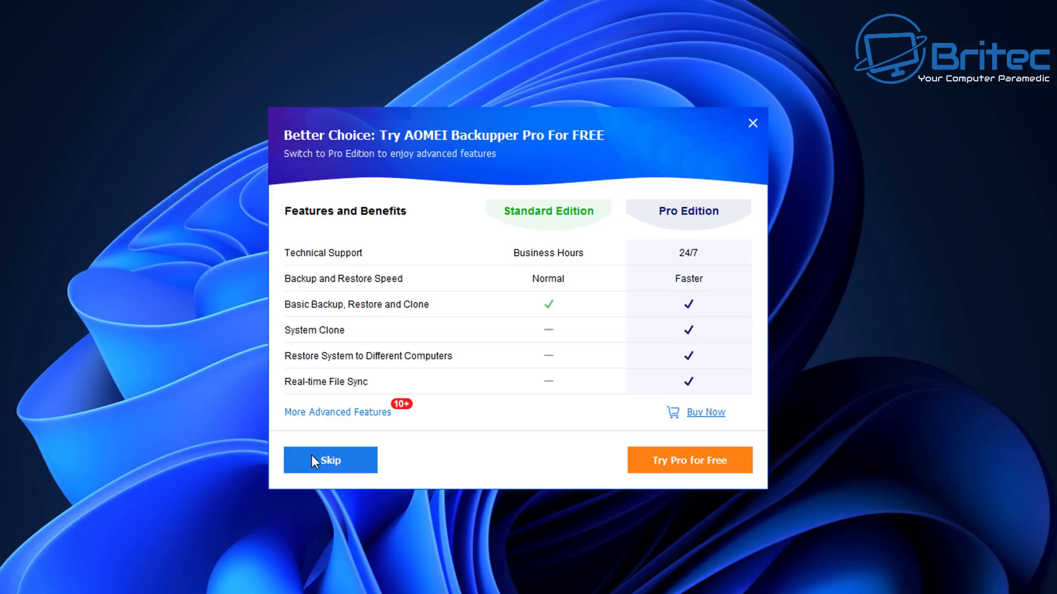
- Skip the Pro trial offer and install AOMEI Backupper Standard edition
left_click(325, 460)
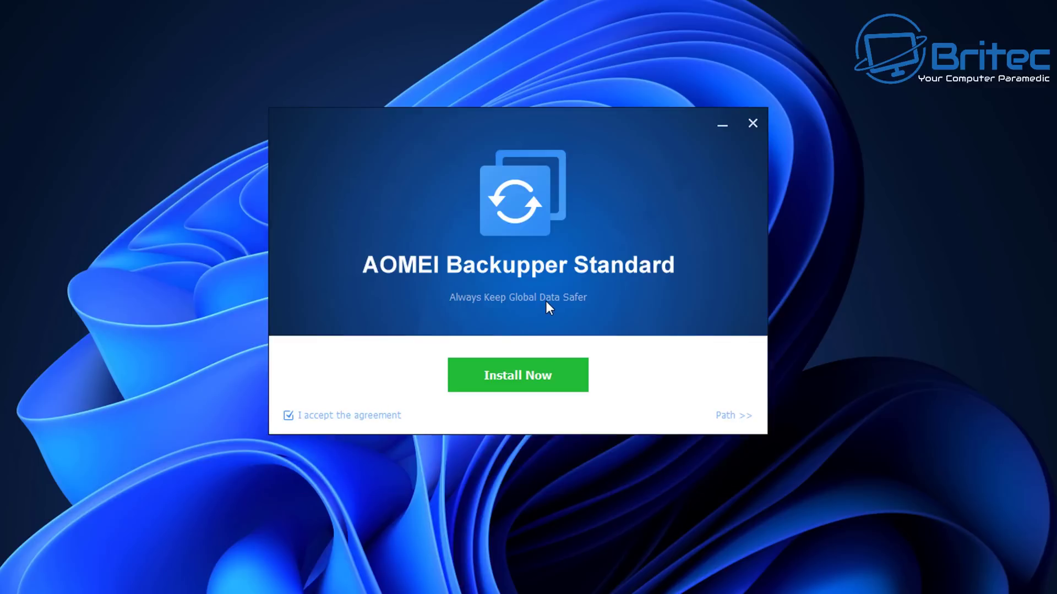
left_click(482, 385)
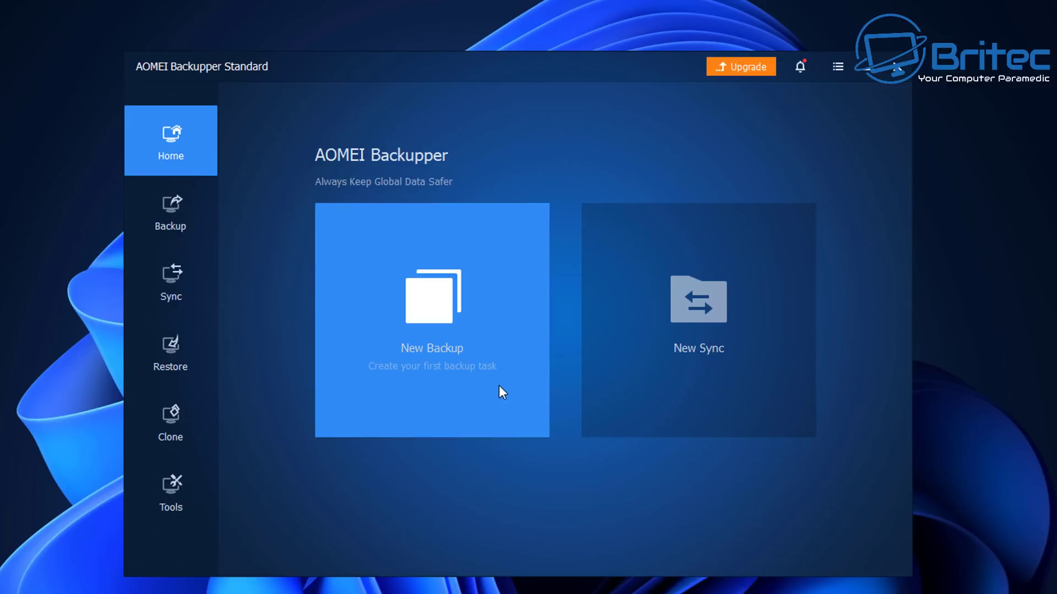
- Create System Backup(1) copying the C: system partitions to E:\
left_click(468, 389)
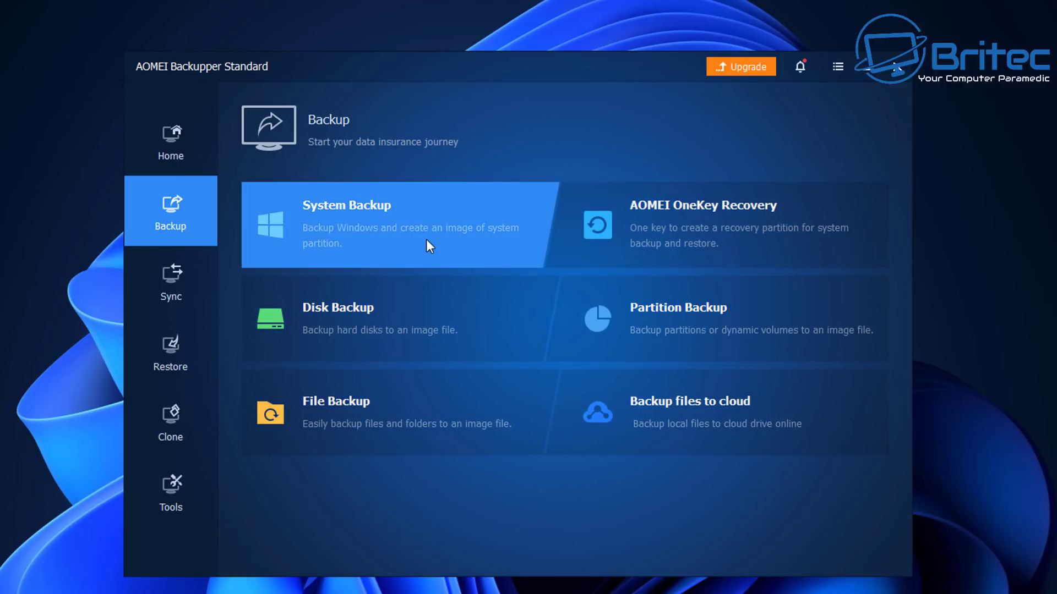
left_click(430, 246)
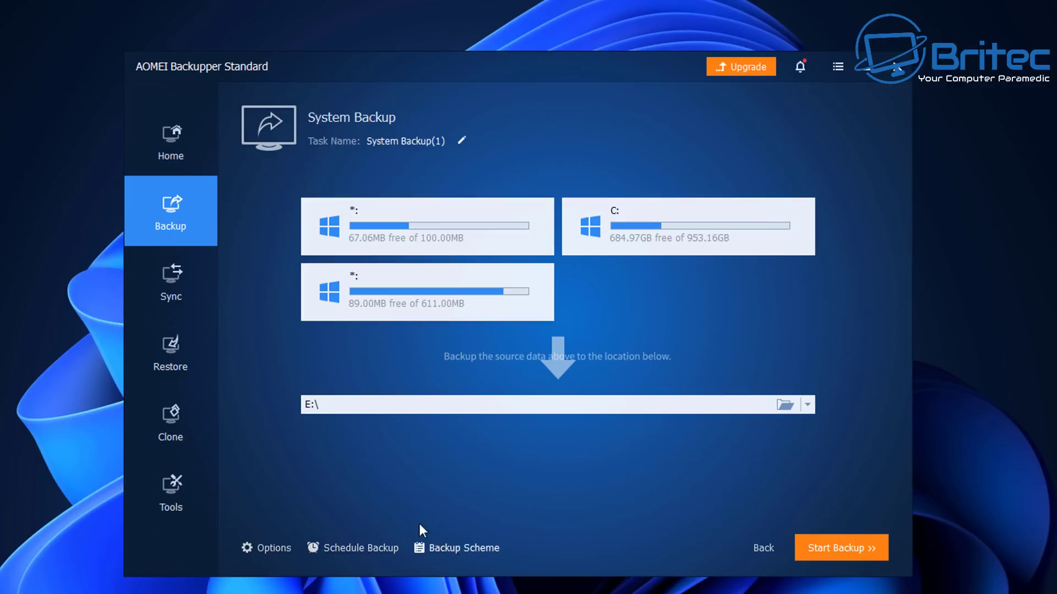
- Check the Disk Backup destination choices, then view the Basic, Real-Time, Mirror and Two-Way Sync modes
left_click(180, 207)
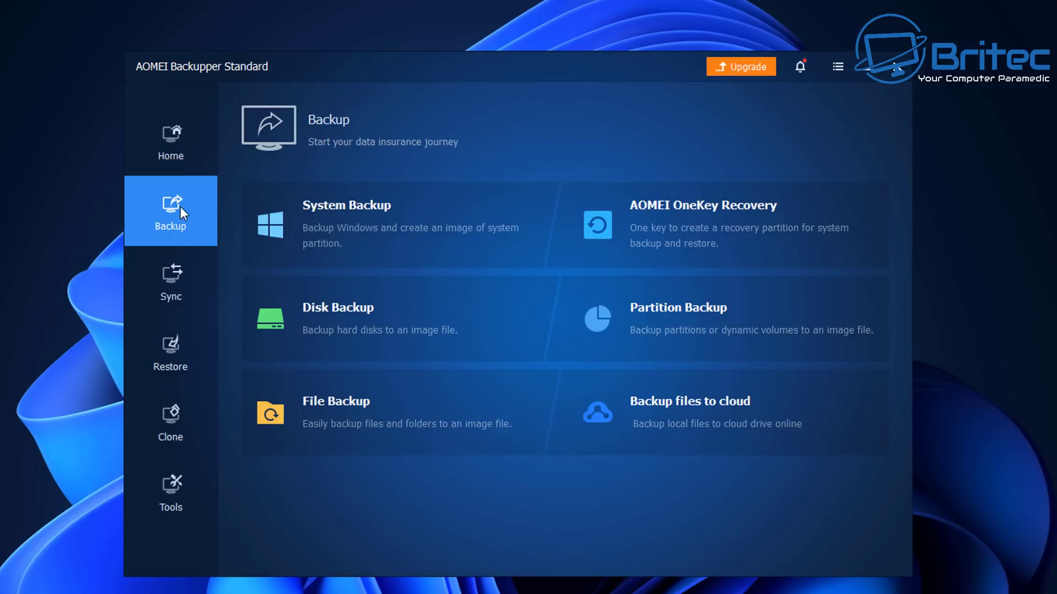
left_click(318, 310)
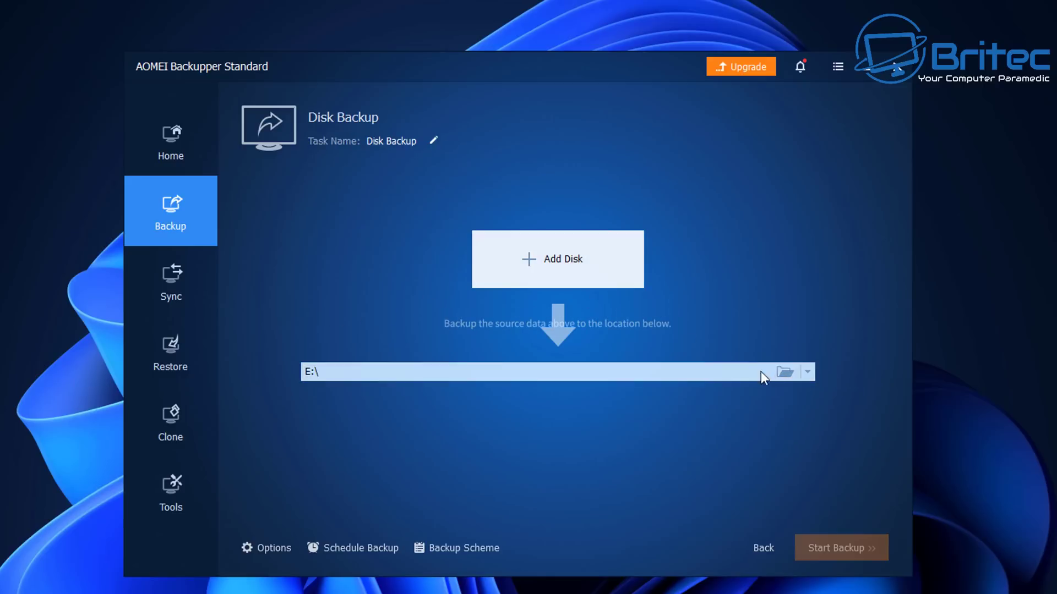
left_click(807, 373)
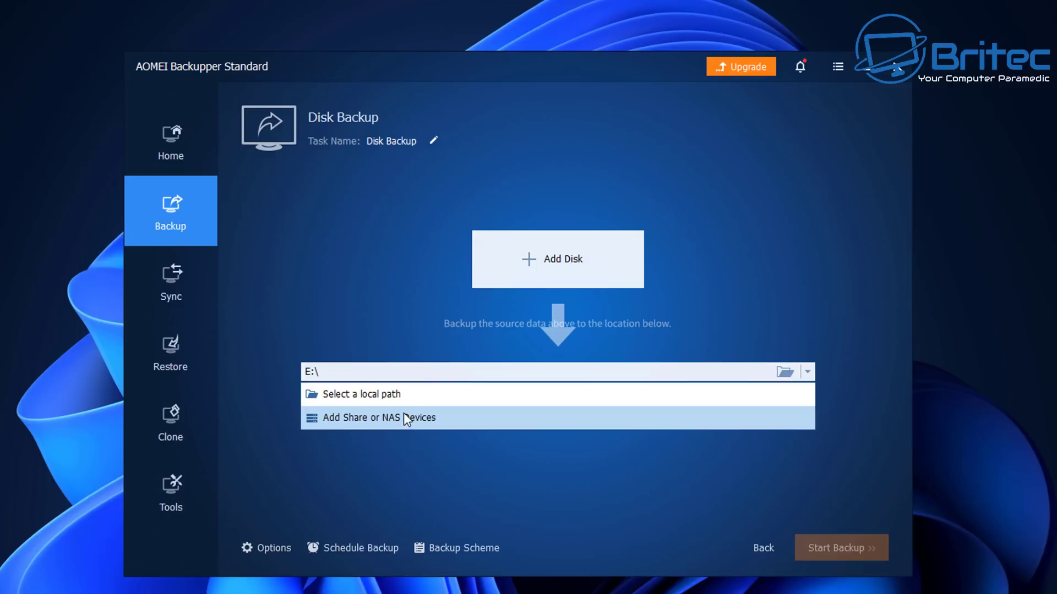
left_click(407, 327)
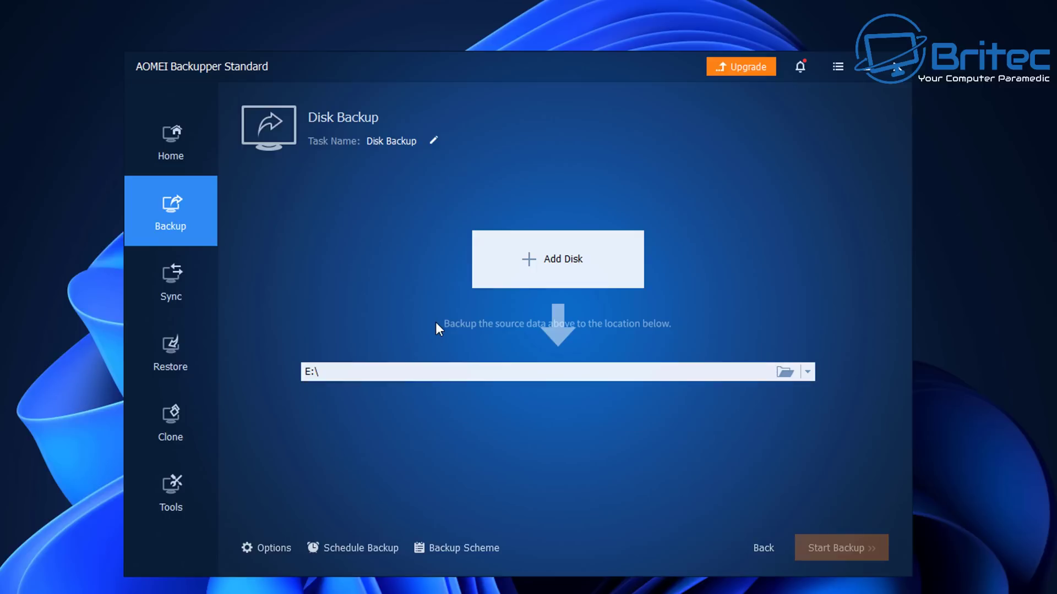
left_click(172, 295)
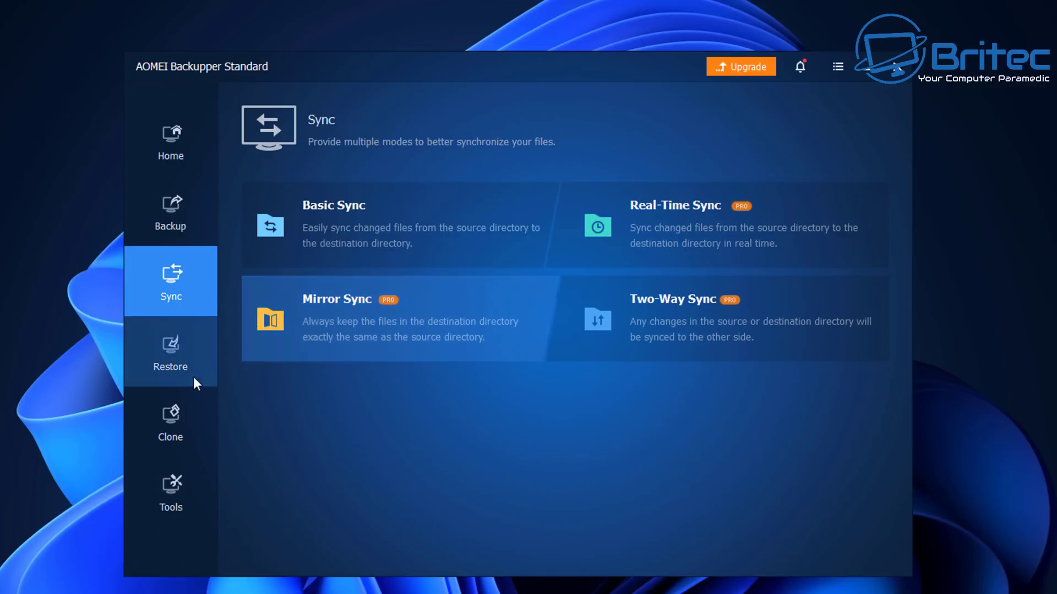
- View the System, Disk and Partition Clone options, then return to Home
left_click(165, 420)
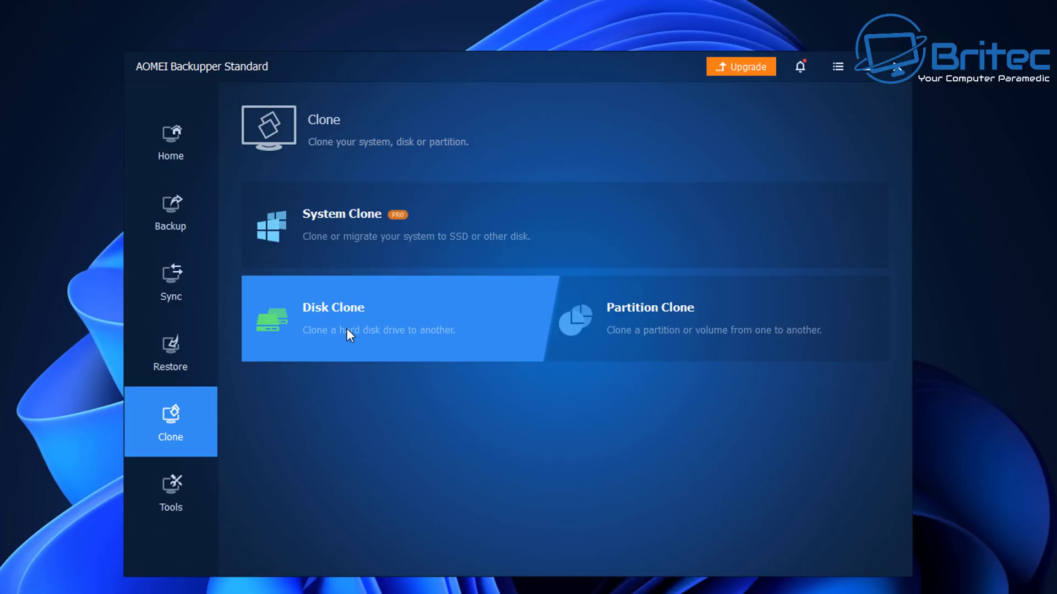
left_click(175, 147)
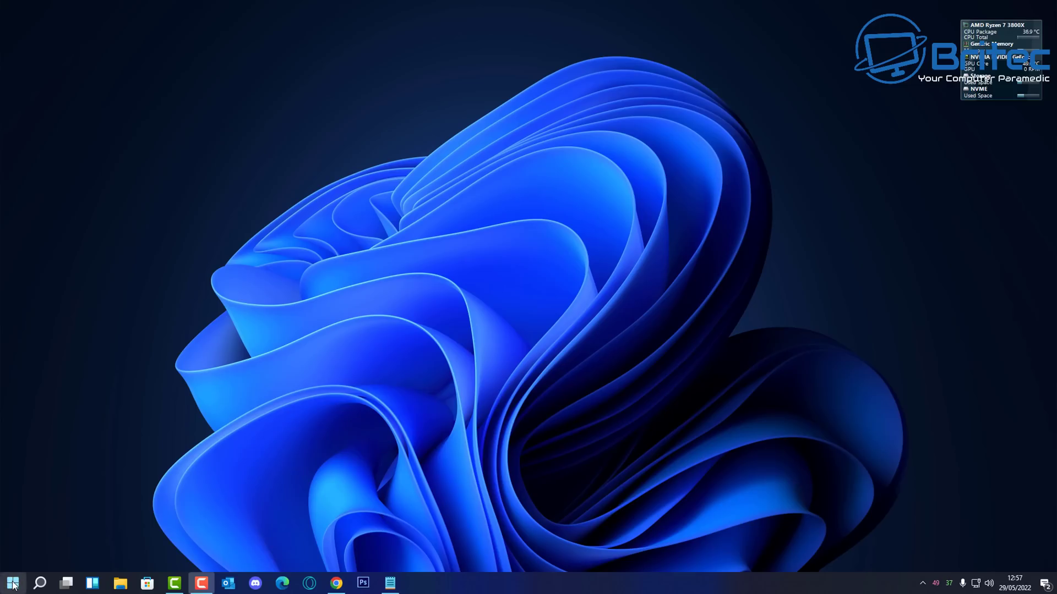
- Check the sign-in options under Accounts in Windows Settings, then close the Settings window
left_click(14, 585)
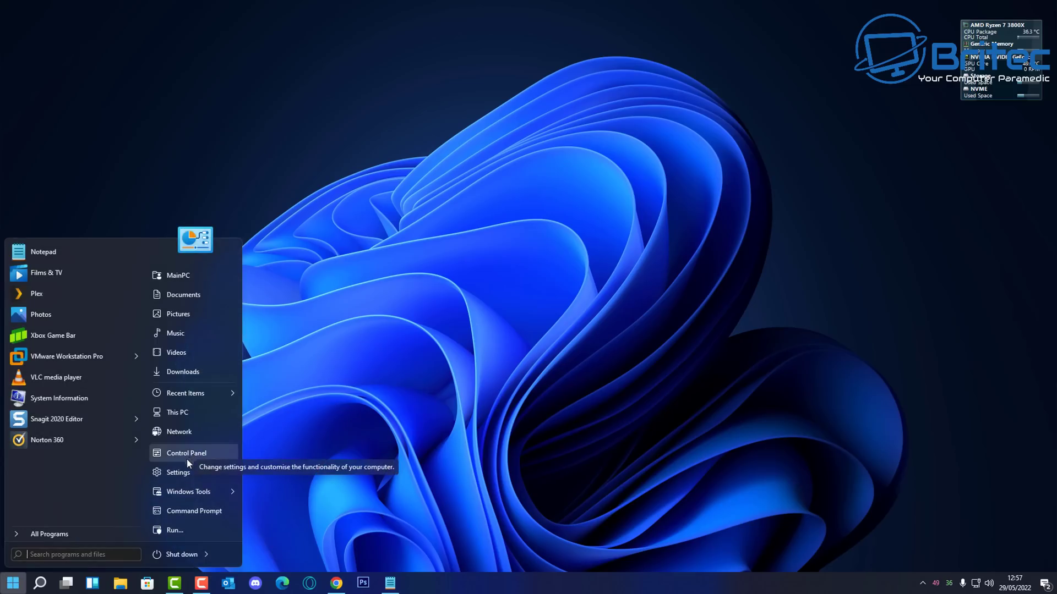
left_click(177, 473)
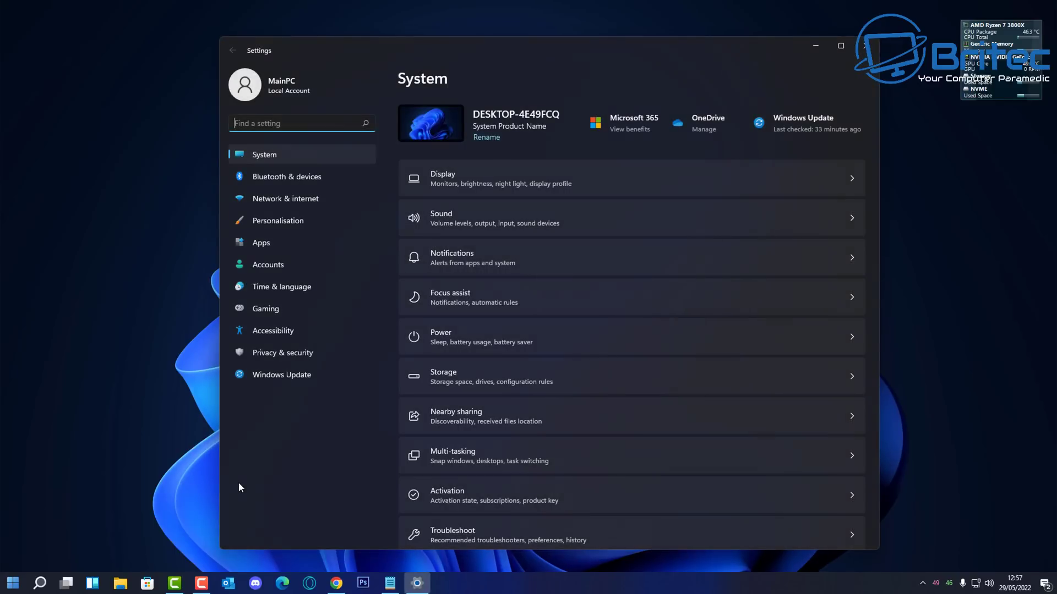
left_click(272, 268)
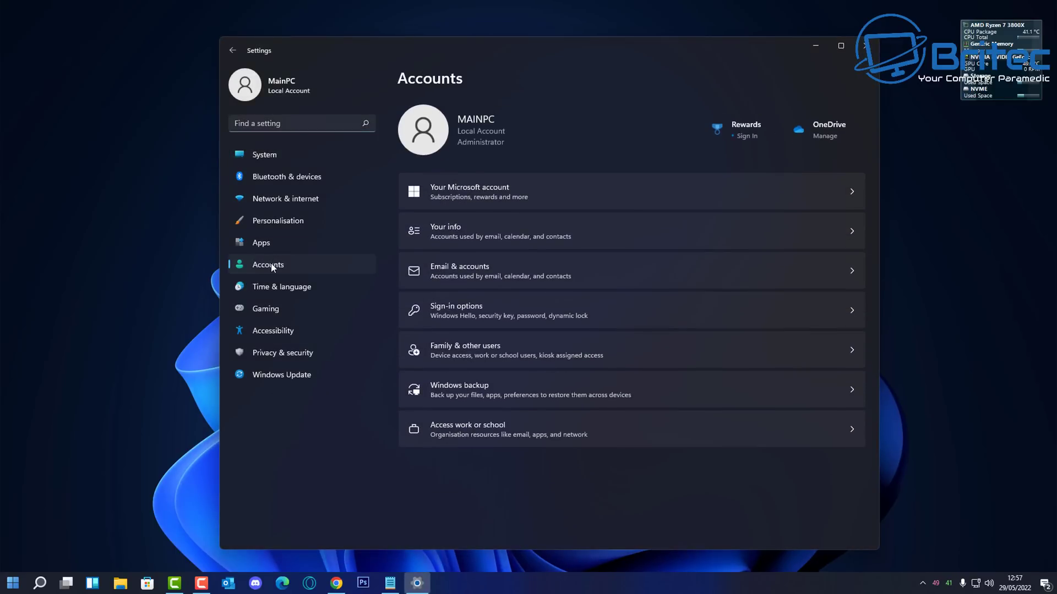
left_click(469, 312)
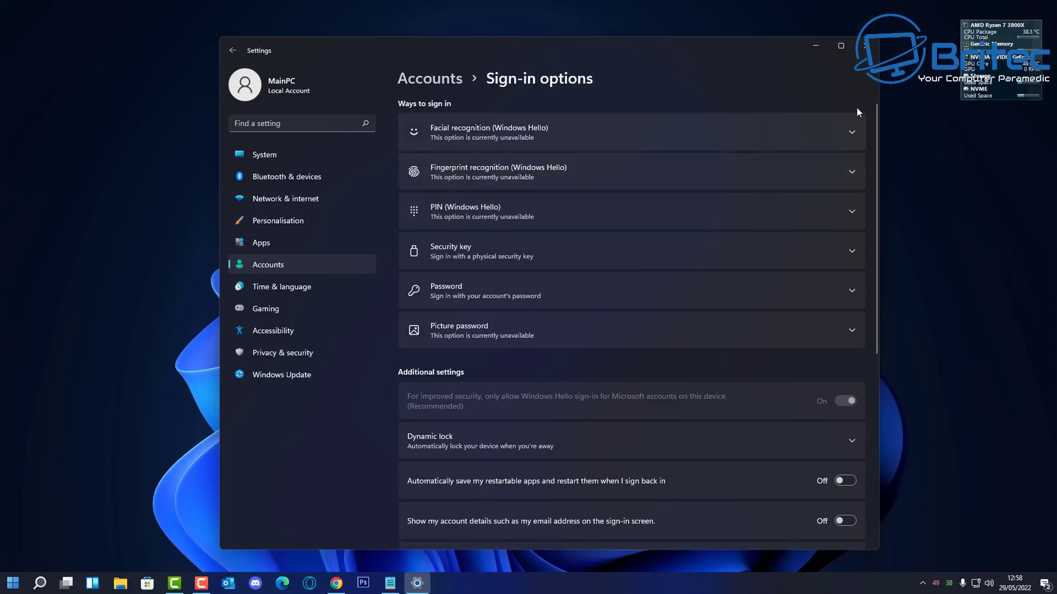
left_click(865, 45)
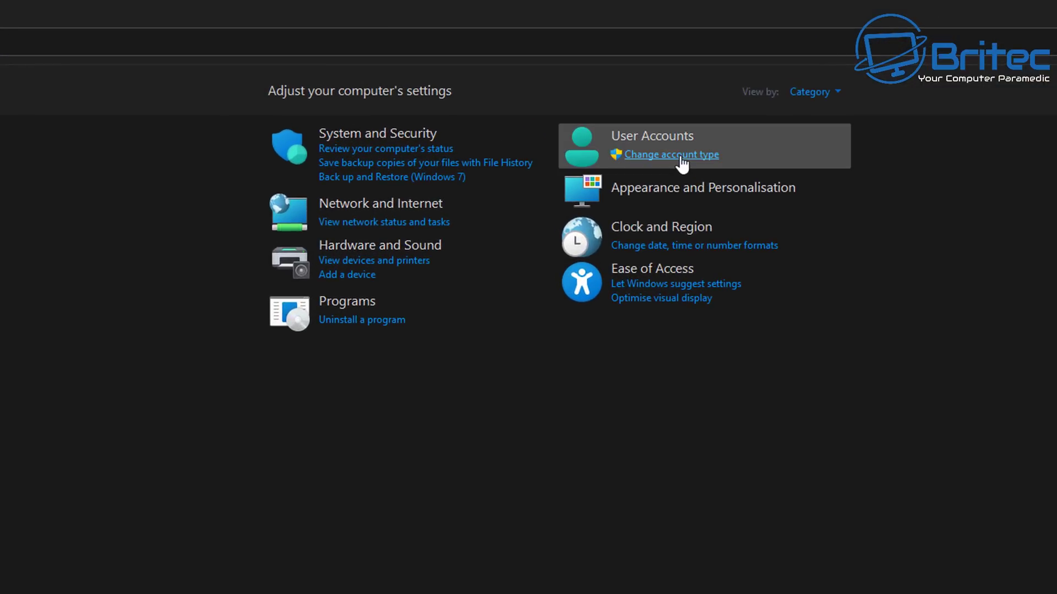
- Under Change account type, select the local administrator account and open its account-type change page
left_click(681, 156)
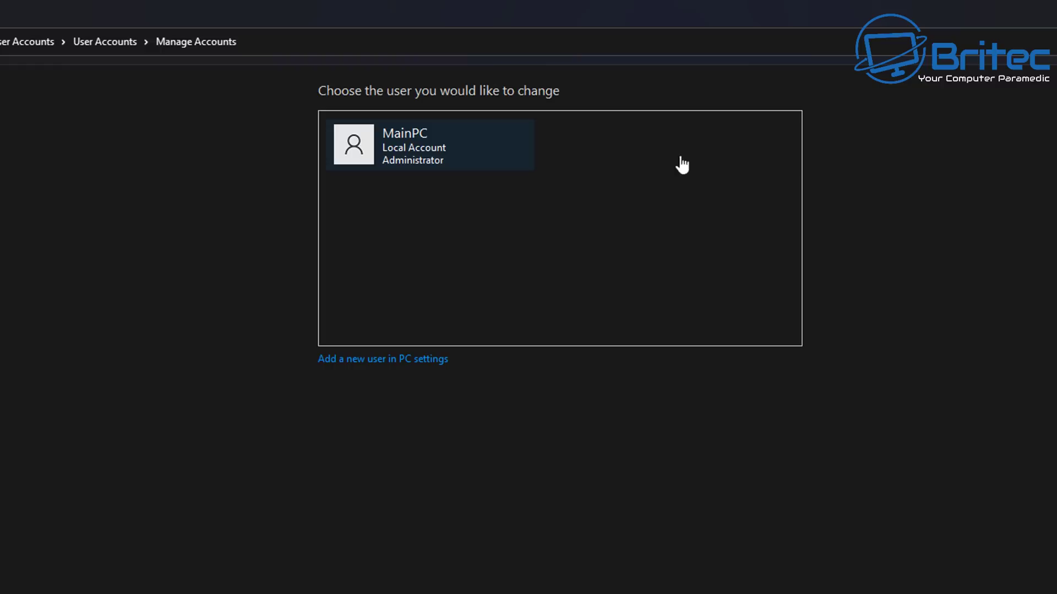
left_click(421, 159)
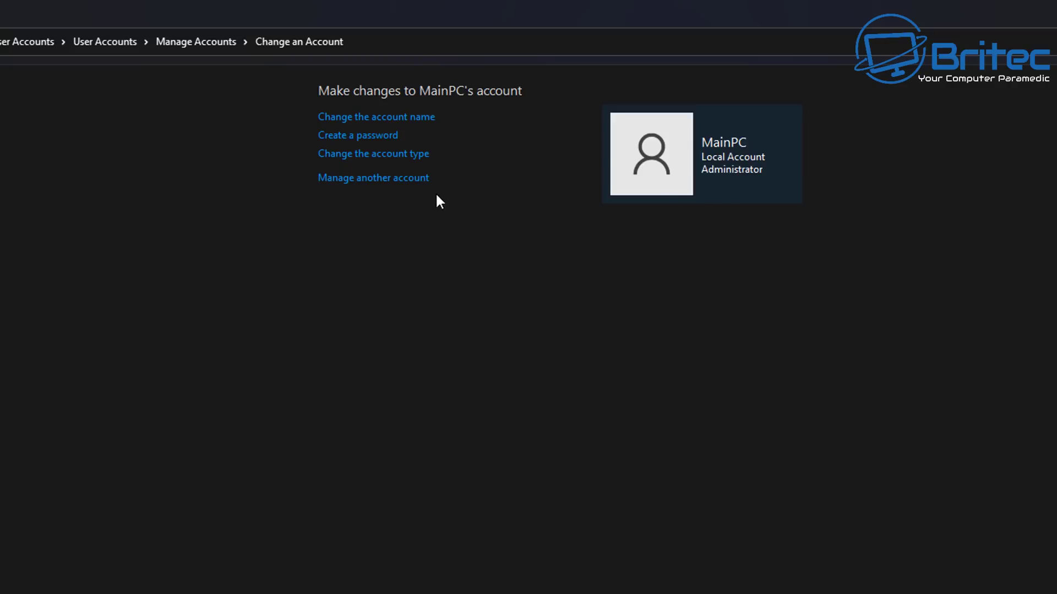
left_click(409, 155)
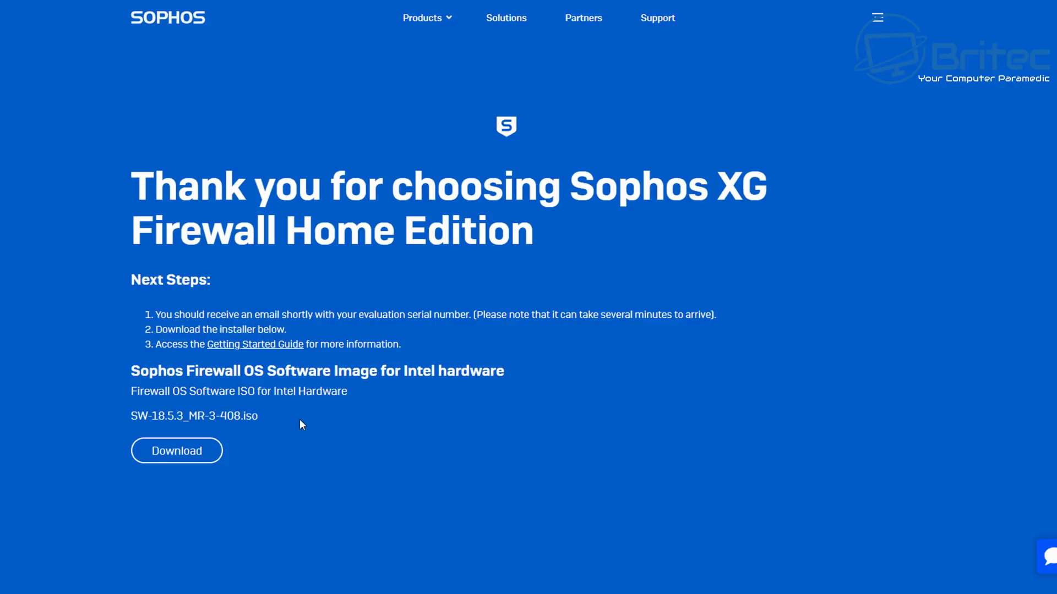
- Start the XG Firewall Home Edition download from the Sophos thank-you page
left_click(186, 454)
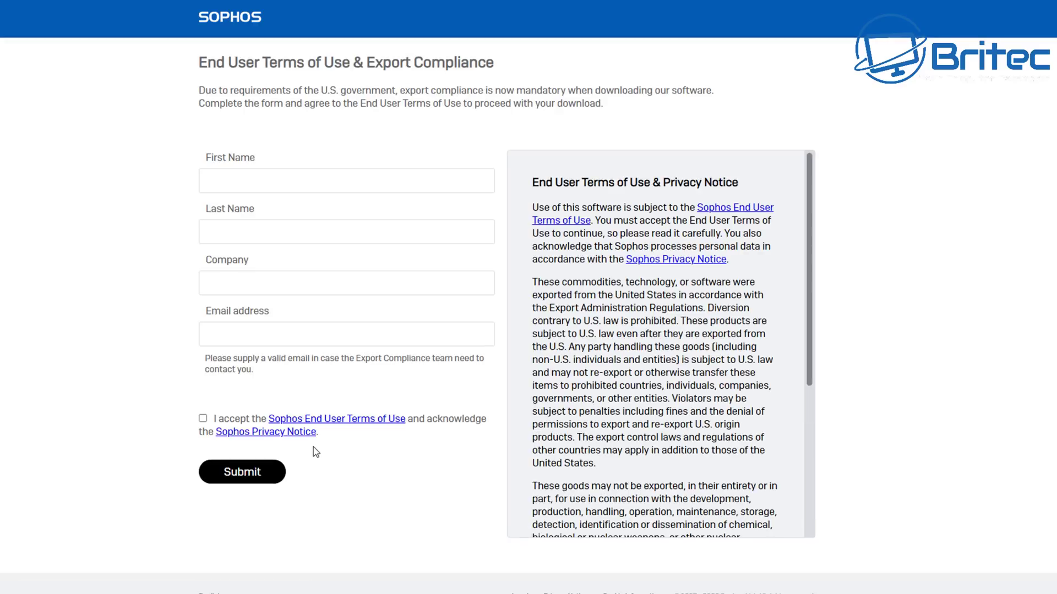